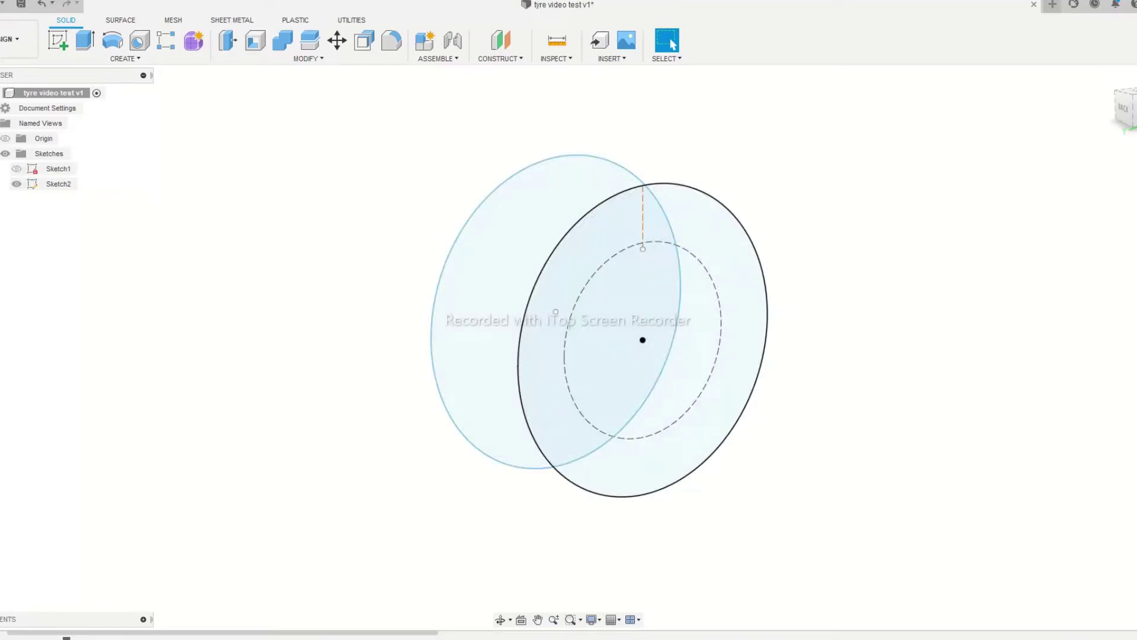
# Step: Examine the half tyre cross-section sketch between the two circles, face-on and at an angle
pyautogui.keyDown('shift'); pyautogui.moveTo(652, 332); pyautogui.dragTo(611, 327, button='middle'); pyautogui.keyUp('shift')
pyautogui.click(673, 46)
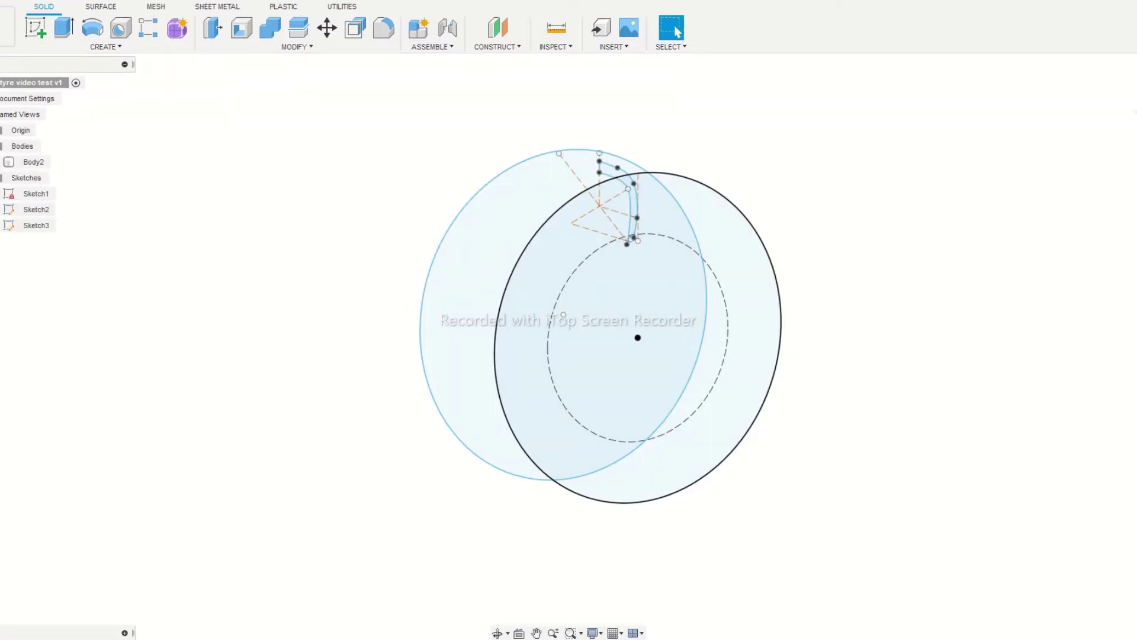
pyautogui.keyDown('shift'); pyautogui.moveTo(598, 320); pyautogui.dragTo(562, 277, button='middle'); pyautogui.keyUp('shift')
pyautogui.click(677, 31)
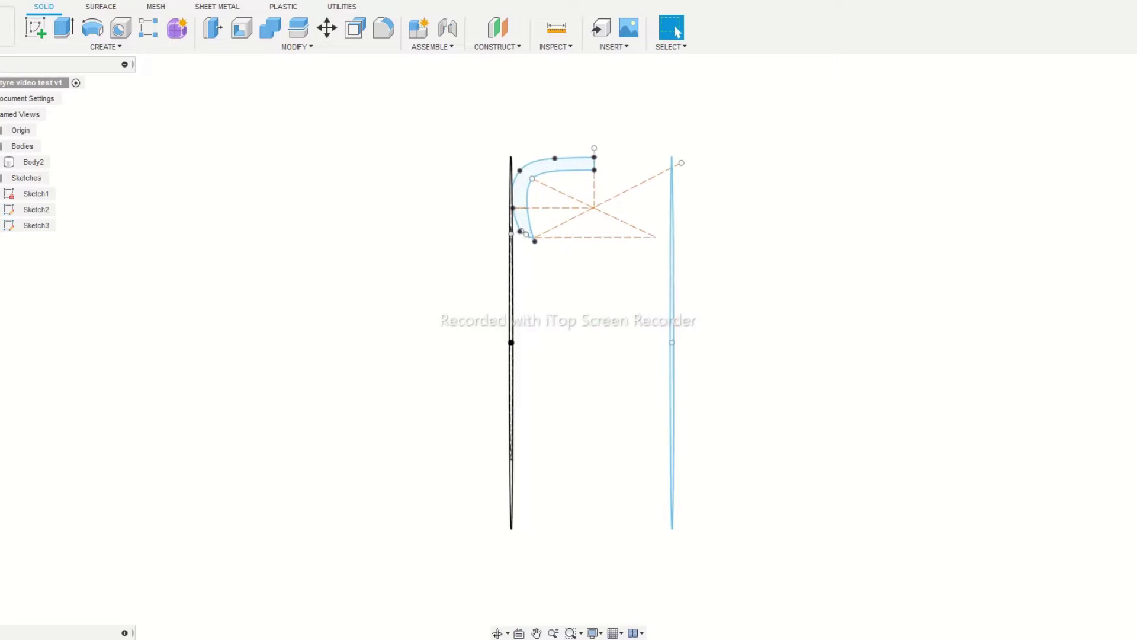
pyautogui.scroll(5, 544, 171)
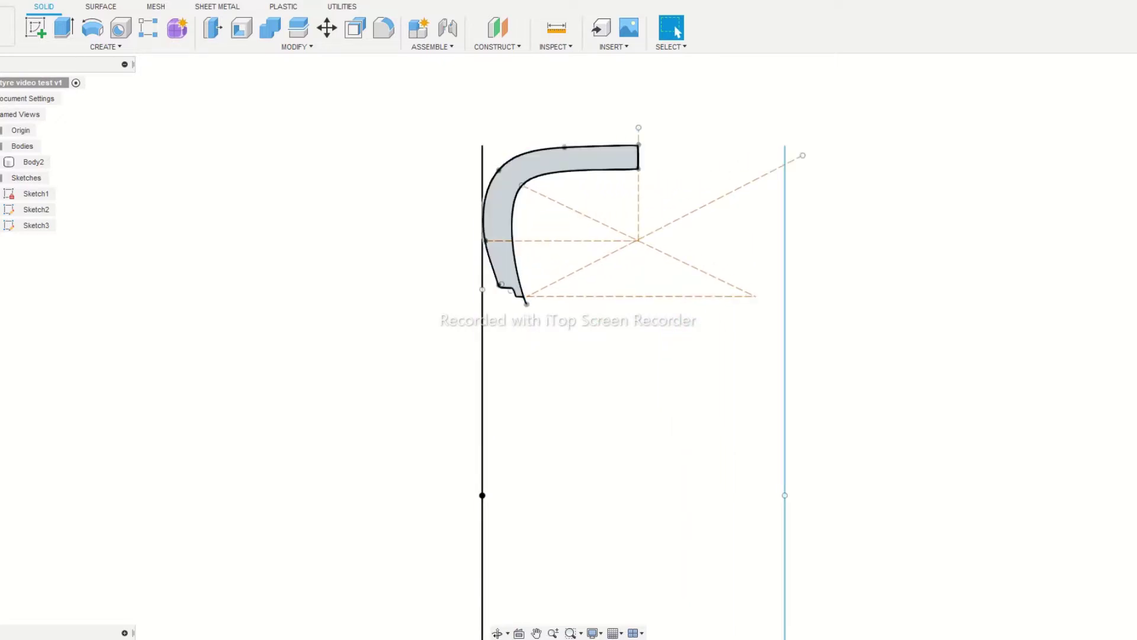
pyautogui.scroll(5, 514, 299)
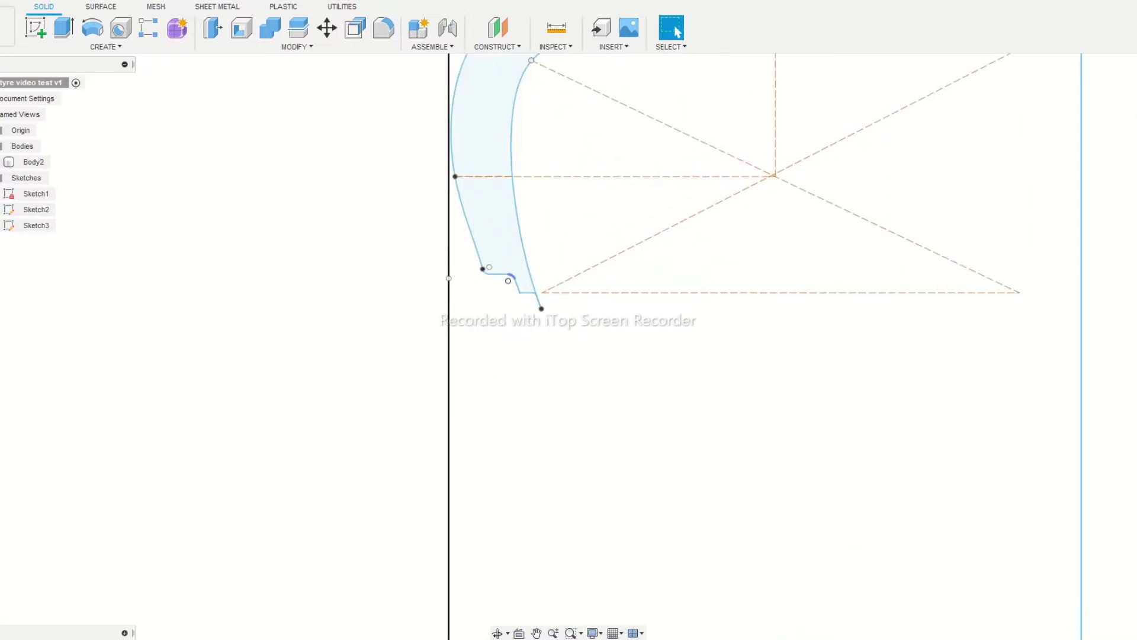
pyautogui.moveTo(513, 299)
pyautogui.mouseDown(button='middle')
pyautogui.moveTo(492, 432)
pyautogui.moveTo(485, 395)
pyautogui.mouseUp(button='middle')
pyautogui.scroll(-5, 556, 472)
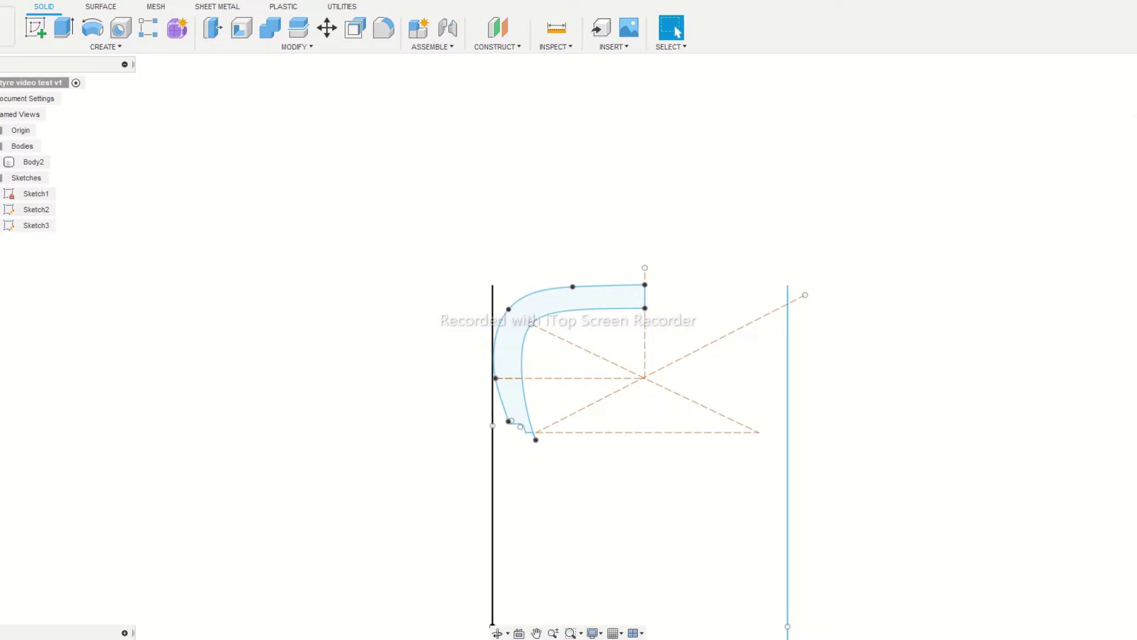
pyautogui.keyDown('shift'); pyautogui.moveTo(557, 472); pyautogui.dragTo(628, 506, button='middle'); pyautogui.keyUp('shift')
pyautogui.moveTo(752, 474)
pyautogui.mouseDown(button='middle')
pyautogui.moveTo(761, 307)
pyautogui.moveTo(814, 335)
pyautogui.mouseUp(button='middle')
pyautogui.scroll(-1, 761, 307)
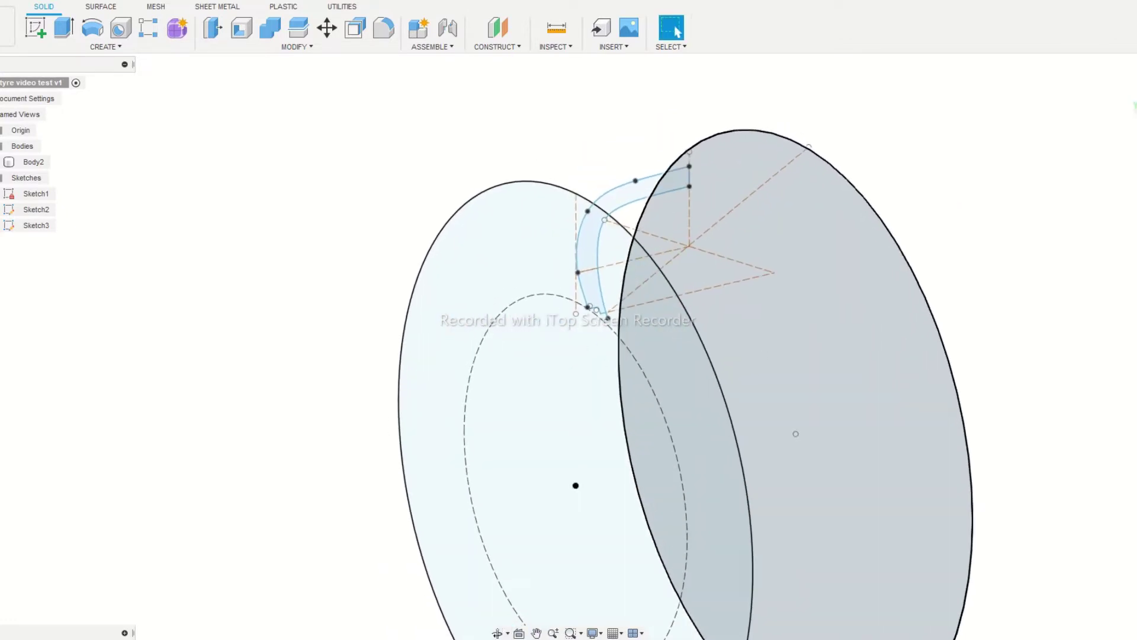
pyautogui.scroll(-2, 783, 374)
# Step: Advance the design history to the revolved tyre and inspect the first tread block on its shoulder
pyautogui.click(105, 47)
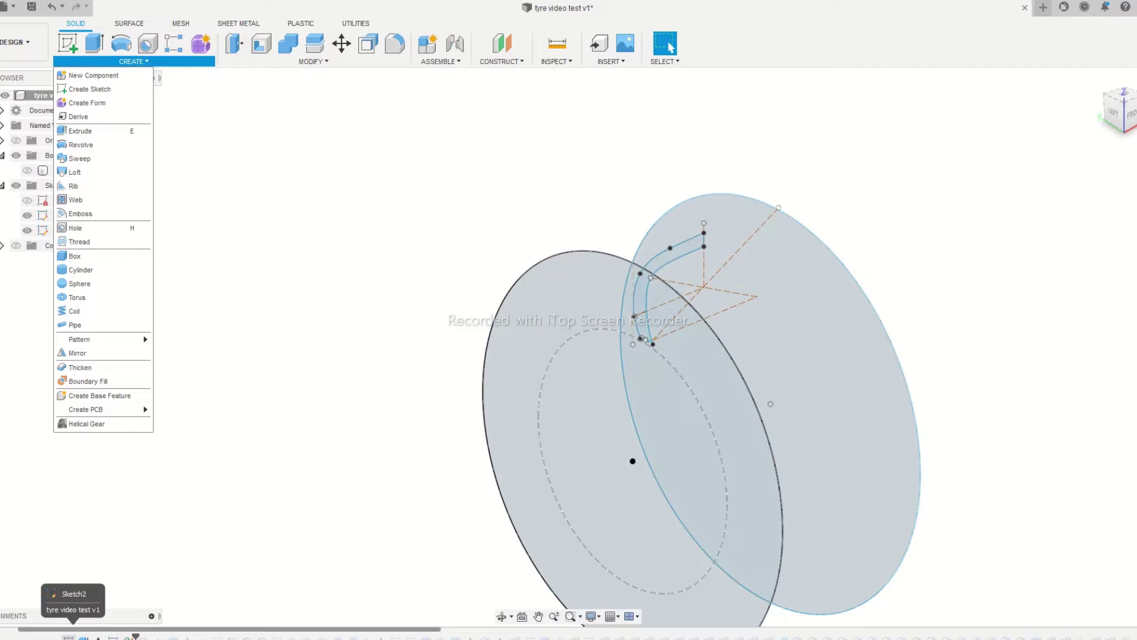
pyautogui.click(38, 638)
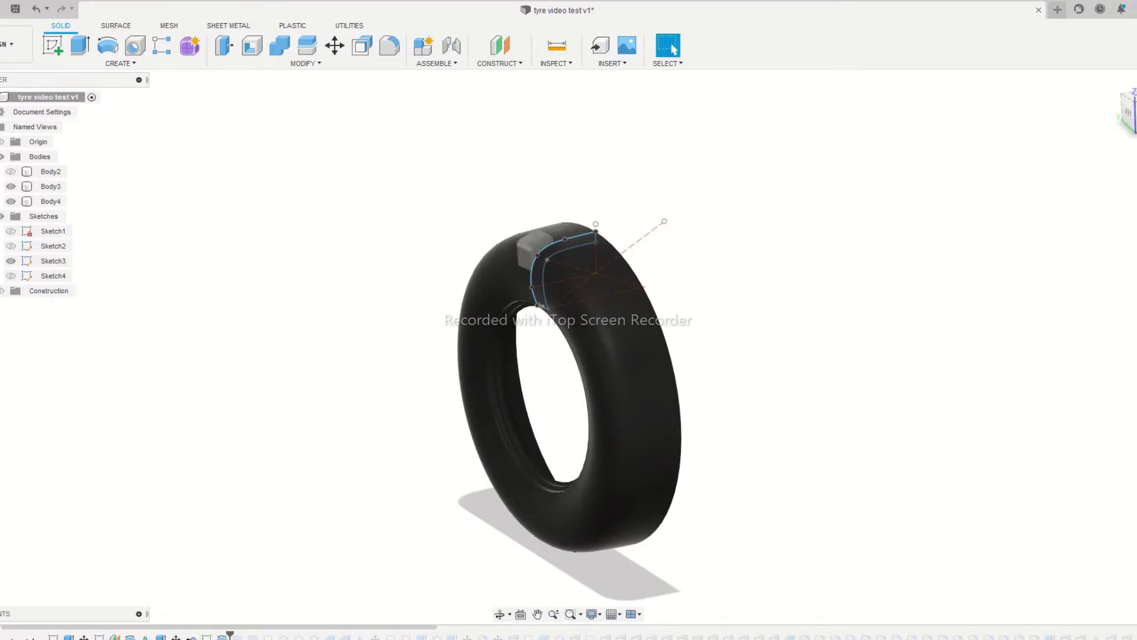
pyautogui.scroll(3, 536, 250)
pyautogui.keyDown('shift'); pyautogui.moveTo(536, 250); pyautogui.dragTo(659, 274, button='middle'); pyautogui.keyUp('shift')
pyautogui.scroll(5, 660, 273)
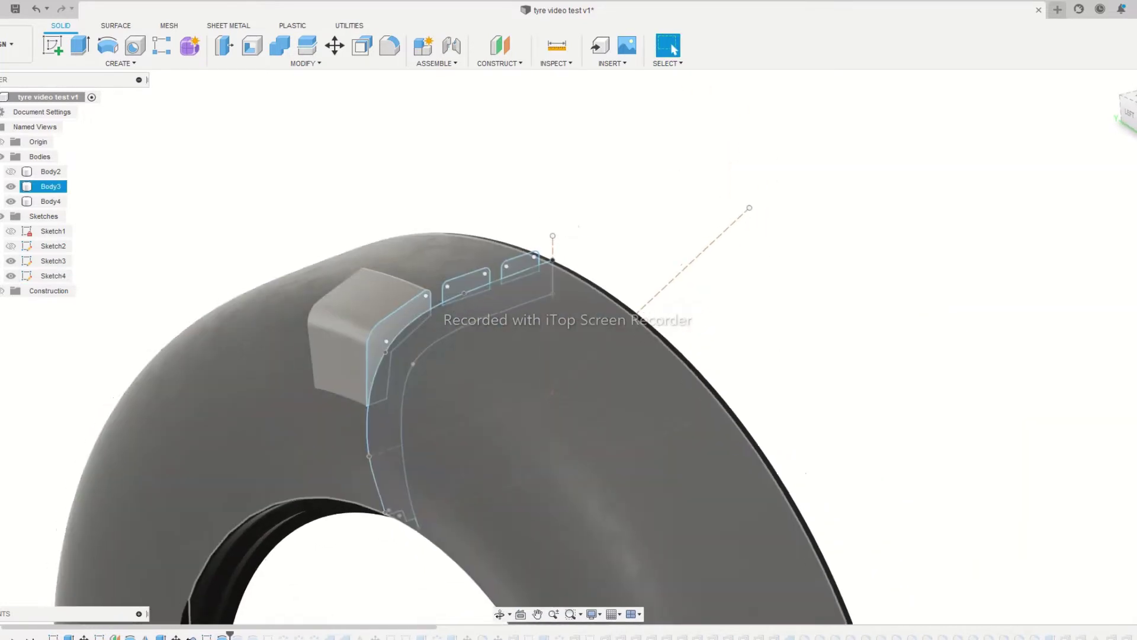
pyautogui.moveTo(498, 372); pyautogui.dragTo(654, 327, button='middle')
pyautogui.scroll(2, 652, 320)
pyautogui.scroll(-3, 711, 328)
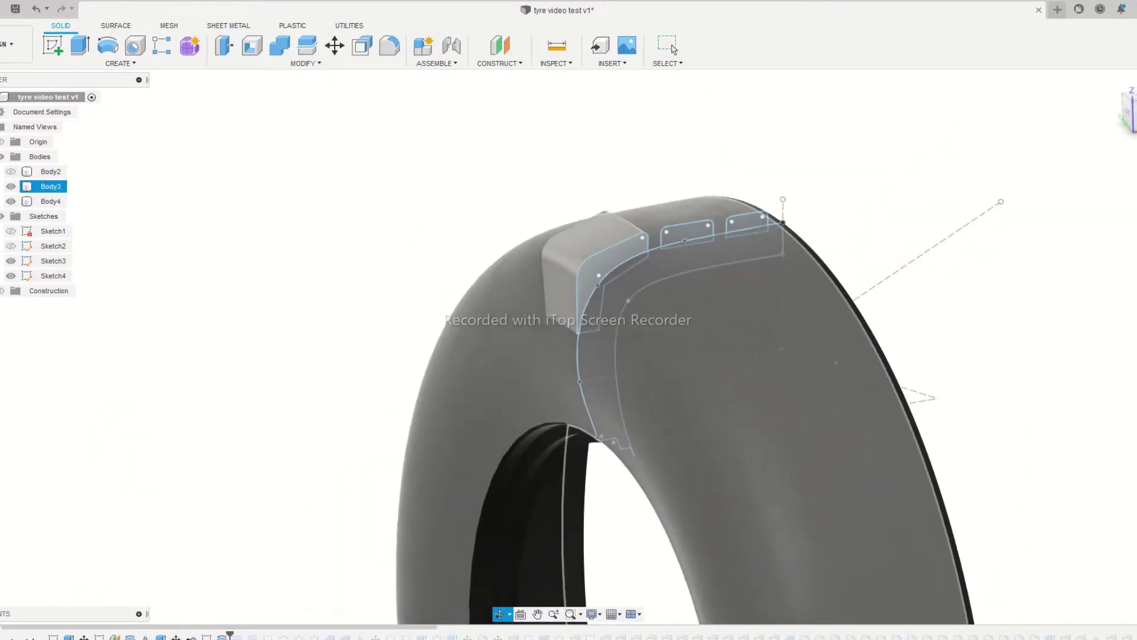
# Step: Inspect the three tread blocks along the tyre profile and display the pattern types for repeating them
pyautogui.click(673, 47)
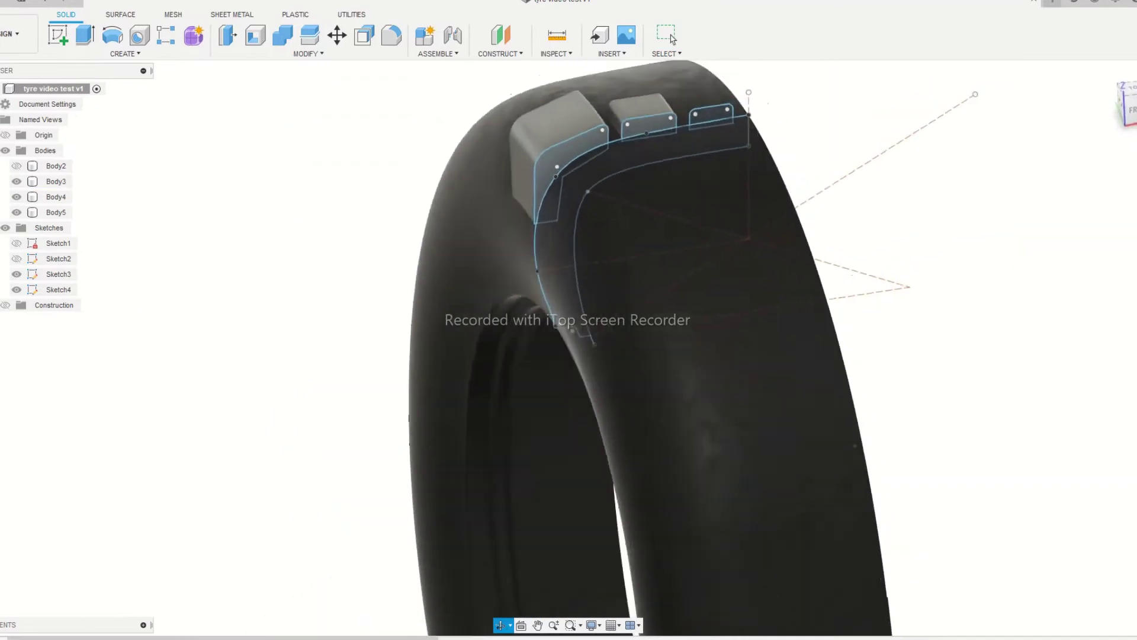
pyautogui.click(673, 39)
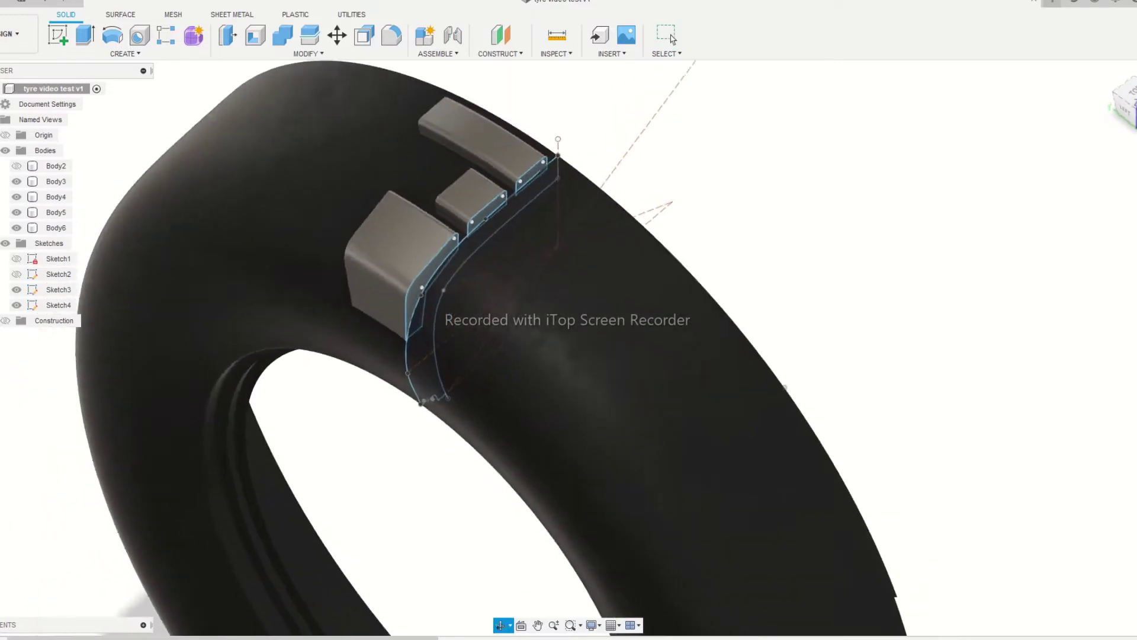
pyautogui.keyDown('shift'); pyautogui.moveTo(785, 388); pyautogui.dragTo(711, 355, button='middle'); pyautogui.keyUp('shift')
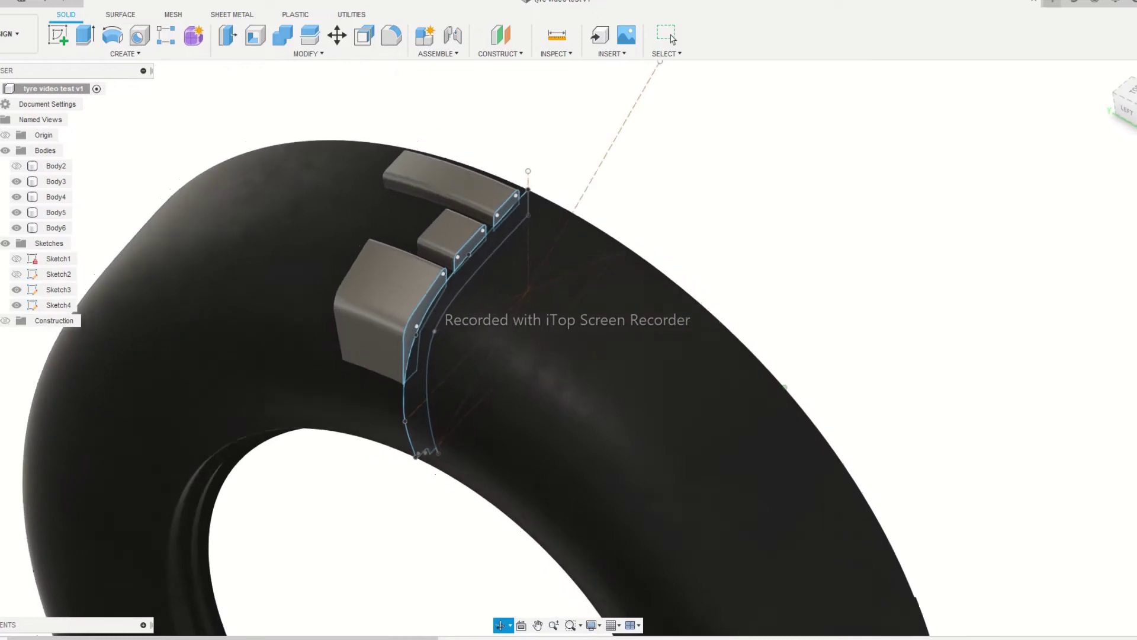
pyautogui.click(673, 39)
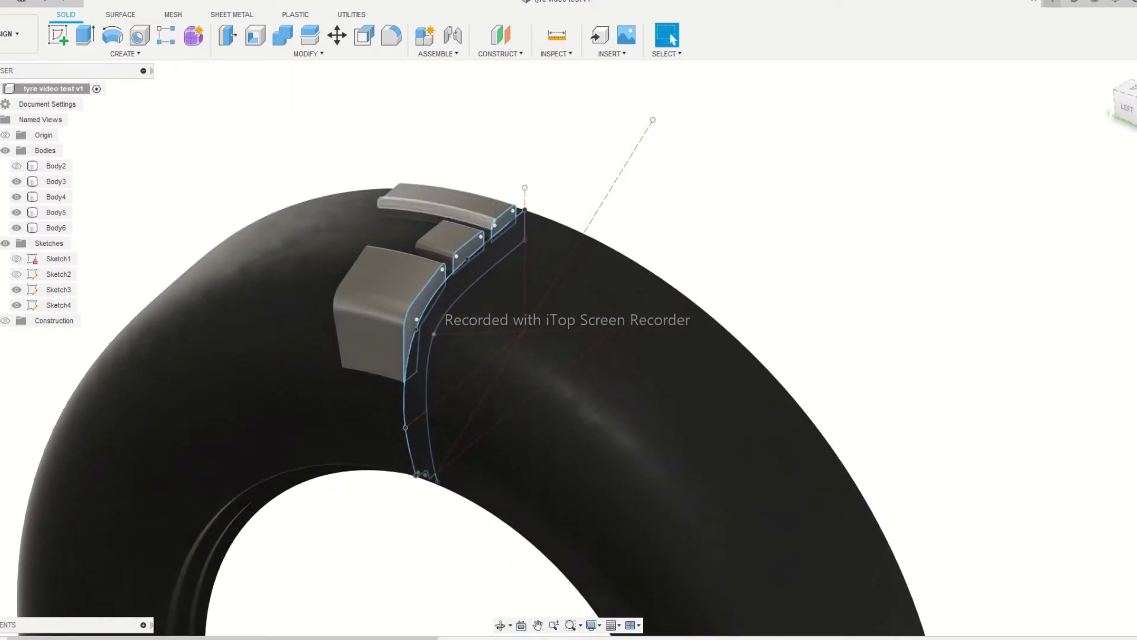
pyautogui.click(125, 53)
pyautogui.moveTo(74, 339)
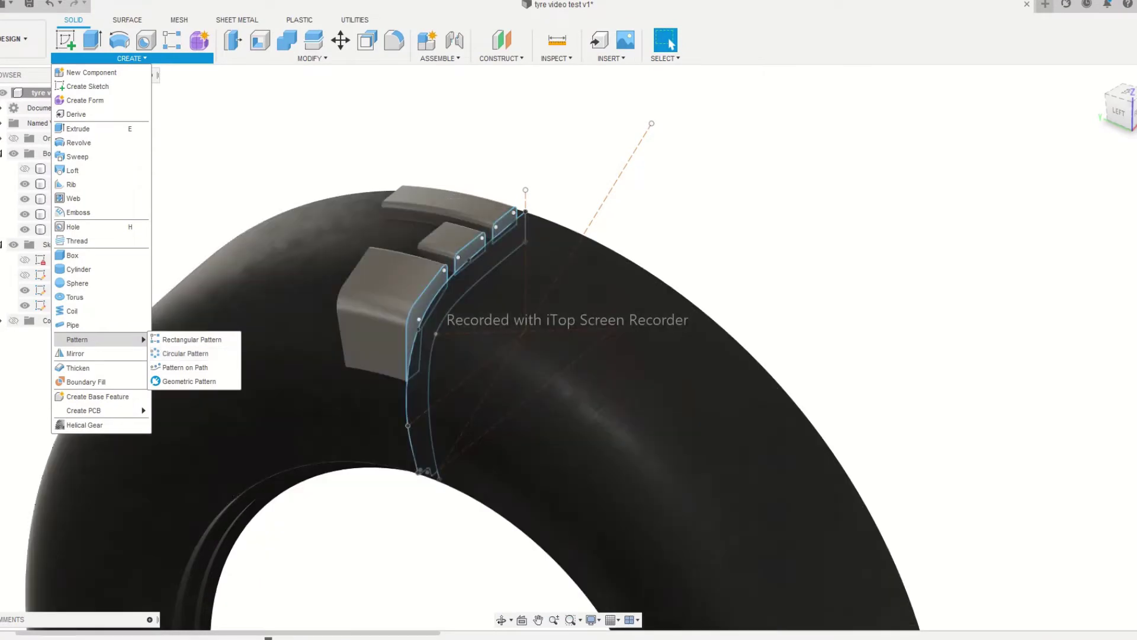
pyautogui.moveTo(367, 332); pyautogui.dragTo(458, 297, button='middle')
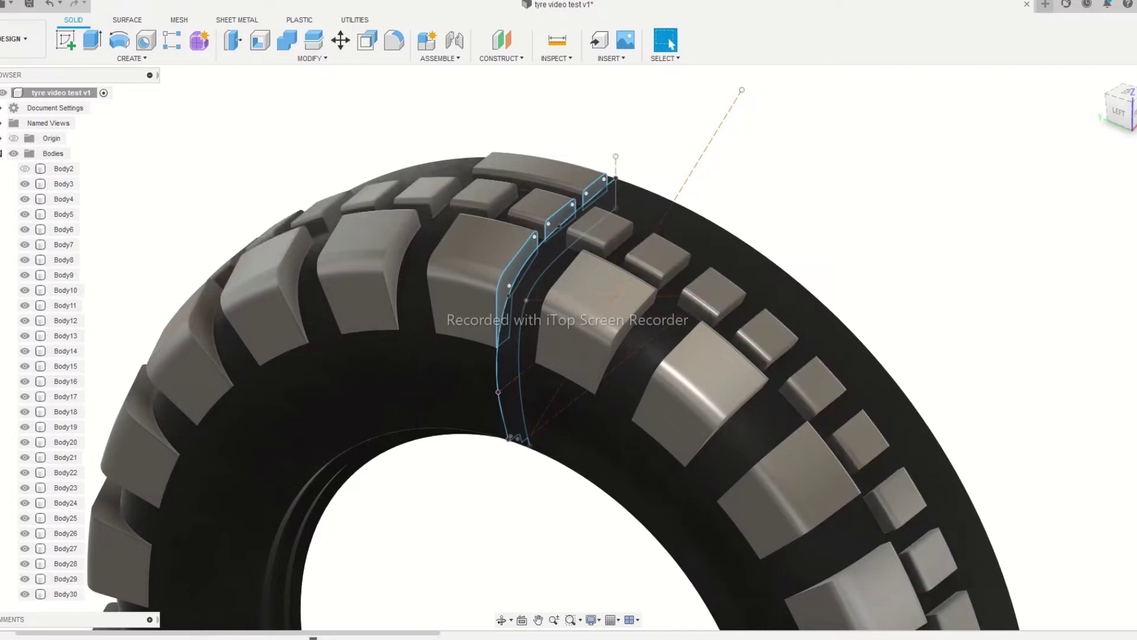
# Step: Inspect the tread blocks repeated around the tyre from the side and across its full width
pyautogui.keyDown('shift'); pyautogui.moveTo(699, 308); pyautogui.dragTo(510, 414, button='middle'); pyautogui.keyUp('shift')
pyautogui.moveTo(654, 437); pyautogui.dragTo(978, 222, button='middle')
pyautogui.scroll(-3, 804, 303)
pyautogui.scroll(-1, 793, 314)
pyautogui.moveTo(924, 431); pyautogui.dragTo(731, 266, button='middle')
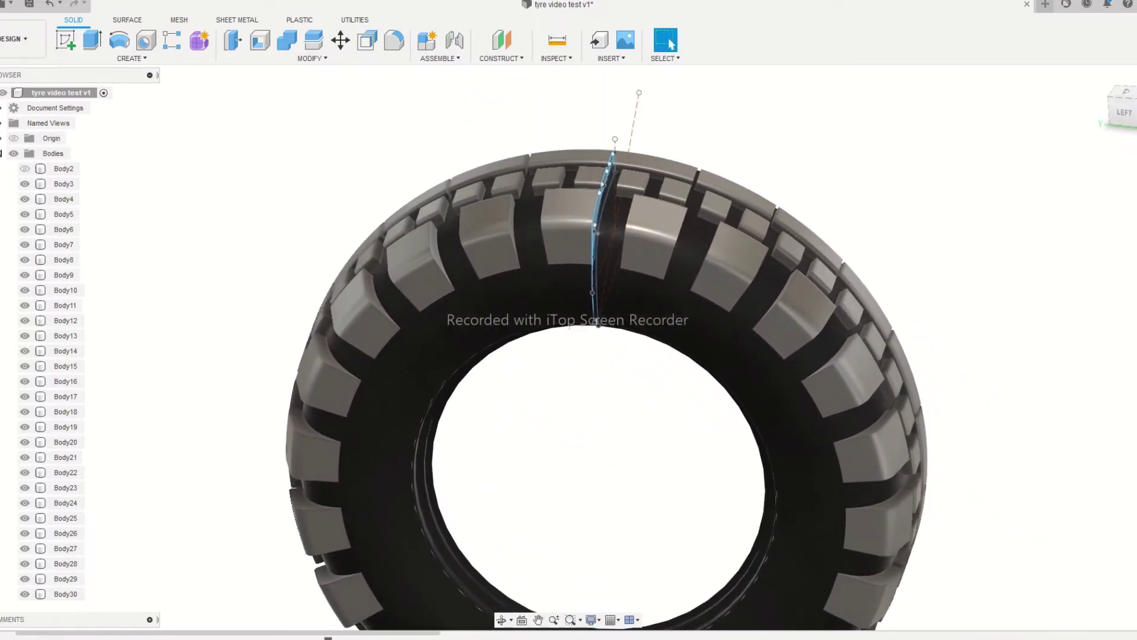
pyautogui.hotkey('ctrl', 'z')
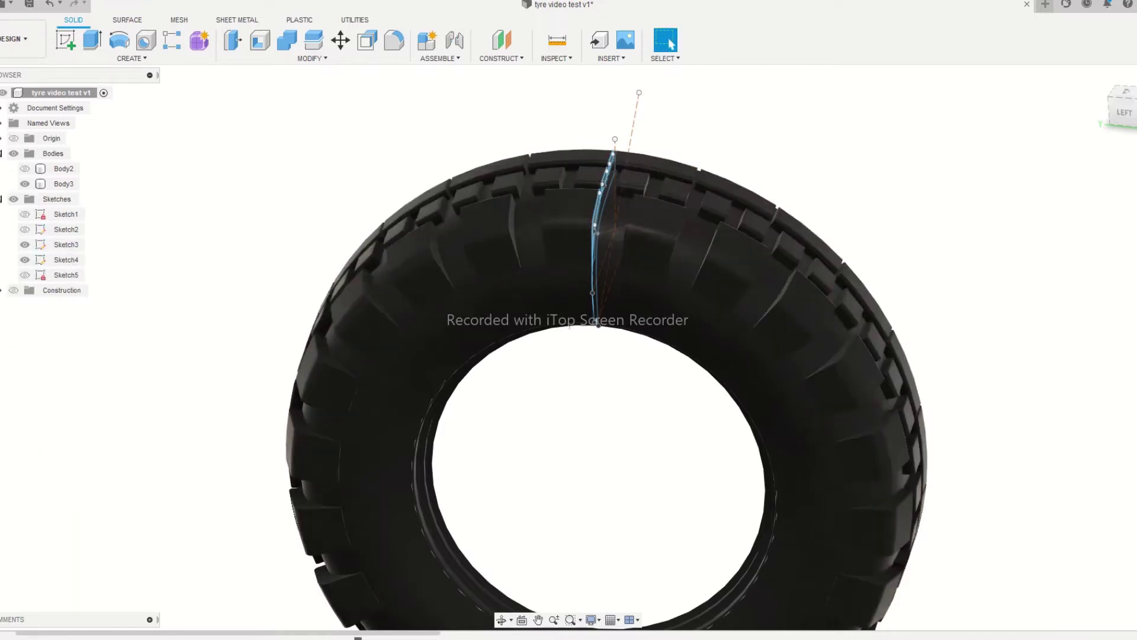
pyautogui.keyDown('shift'); pyautogui.moveTo(771, 504); pyautogui.dragTo(696, 424, button='middle'); pyautogui.keyUp('shift')
pyautogui.scroll(-2, 705, 426)
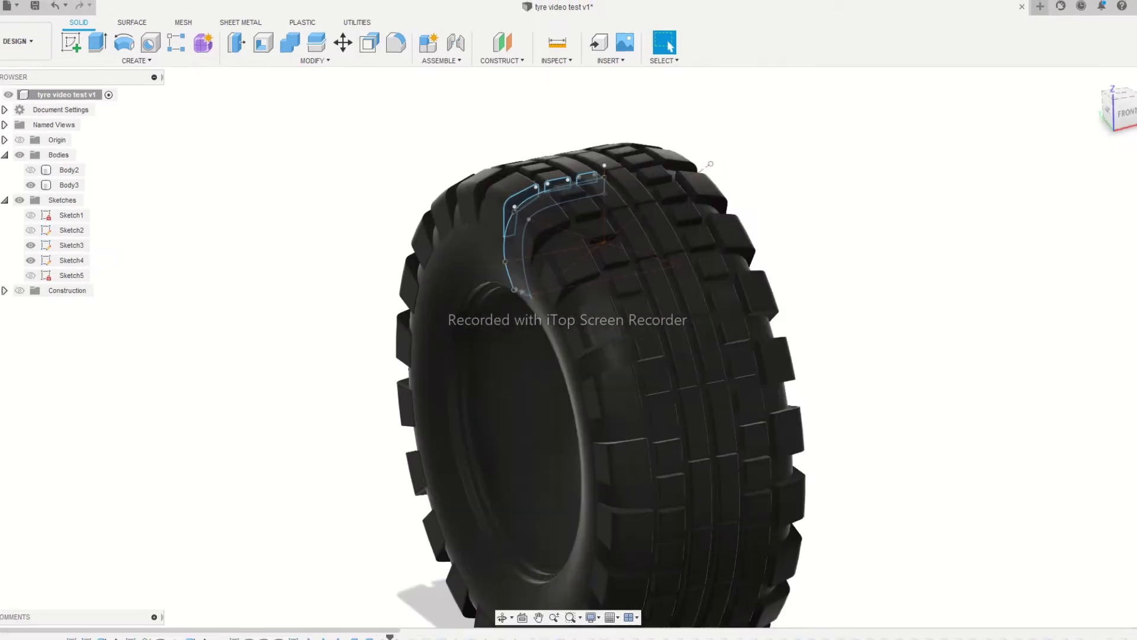
# Step: Inspect the angled spoke bodies inside the tyre opening and display the pattern types for repeating them
pyautogui.click(135, 60)
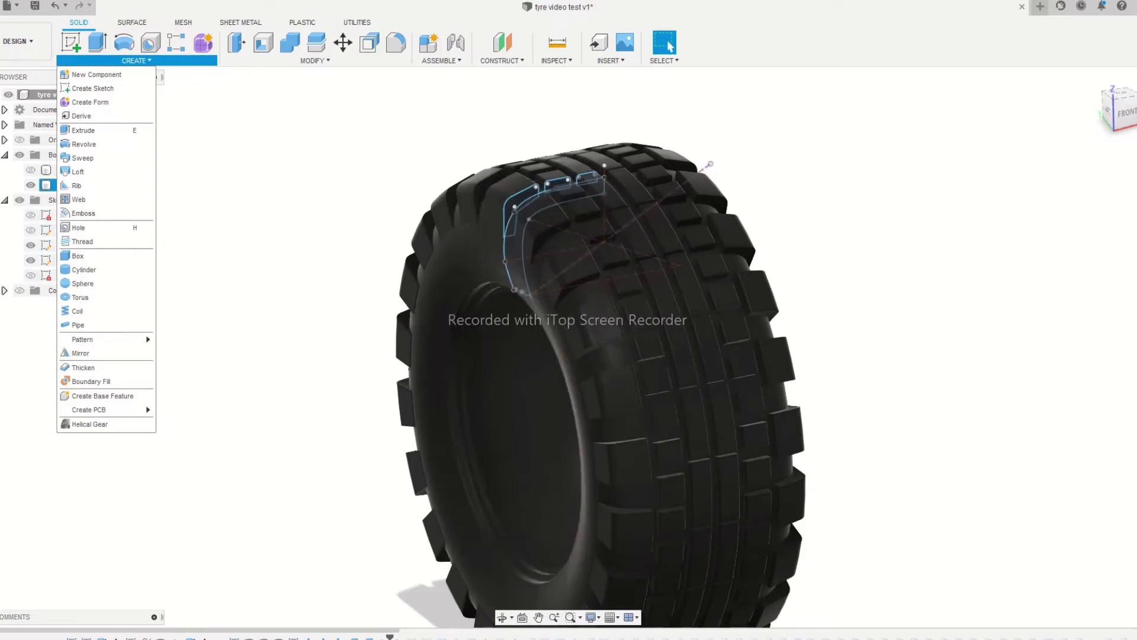
pyautogui.keyDown('shift'); pyautogui.moveTo(736, 330); pyautogui.dragTo(847, 325, button='middle'); pyautogui.keyUp('shift')
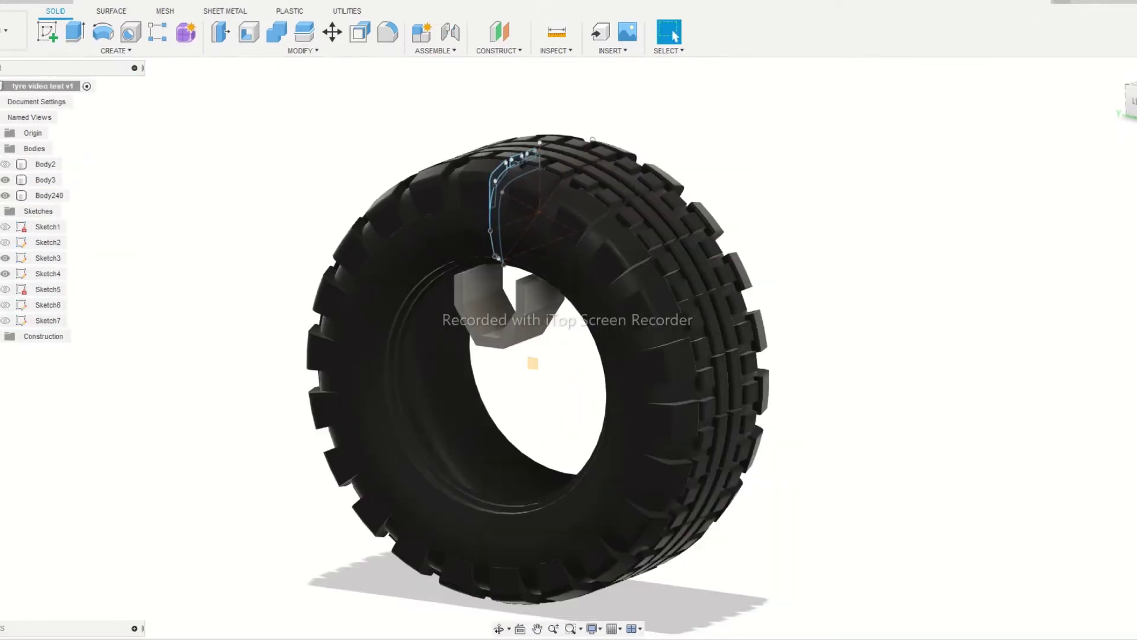
pyautogui.keyDown('shift'); pyautogui.moveTo(533, 363); pyautogui.dragTo(505, 394, button='middle'); pyautogui.keyUp('shift')
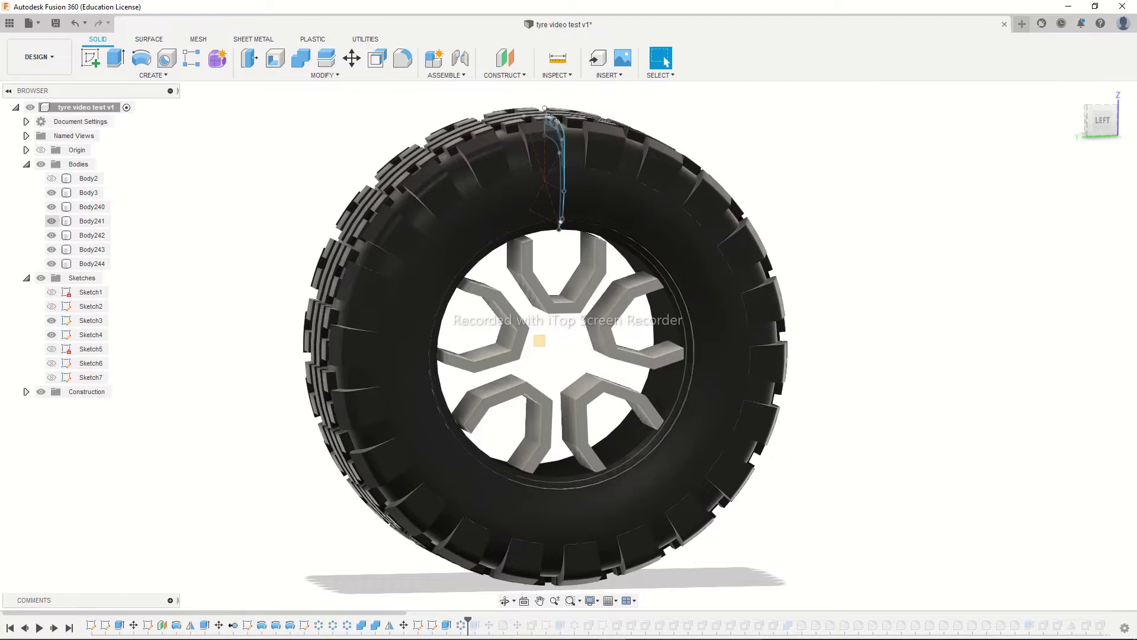
pyautogui.click(154, 76)
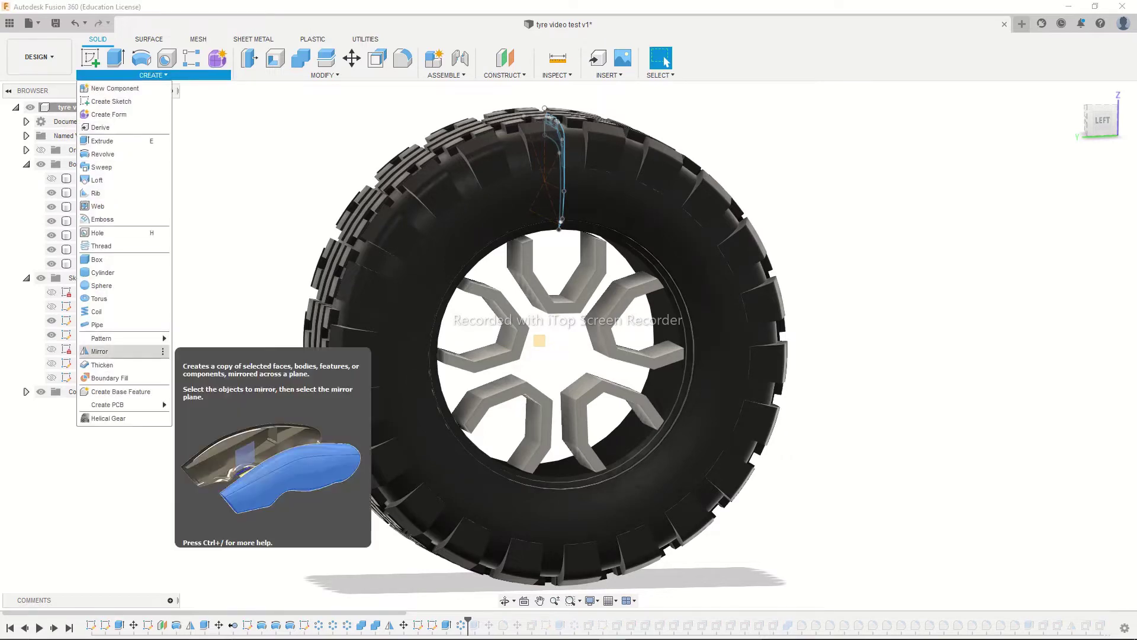
pyautogui.moveTo(101, 338)
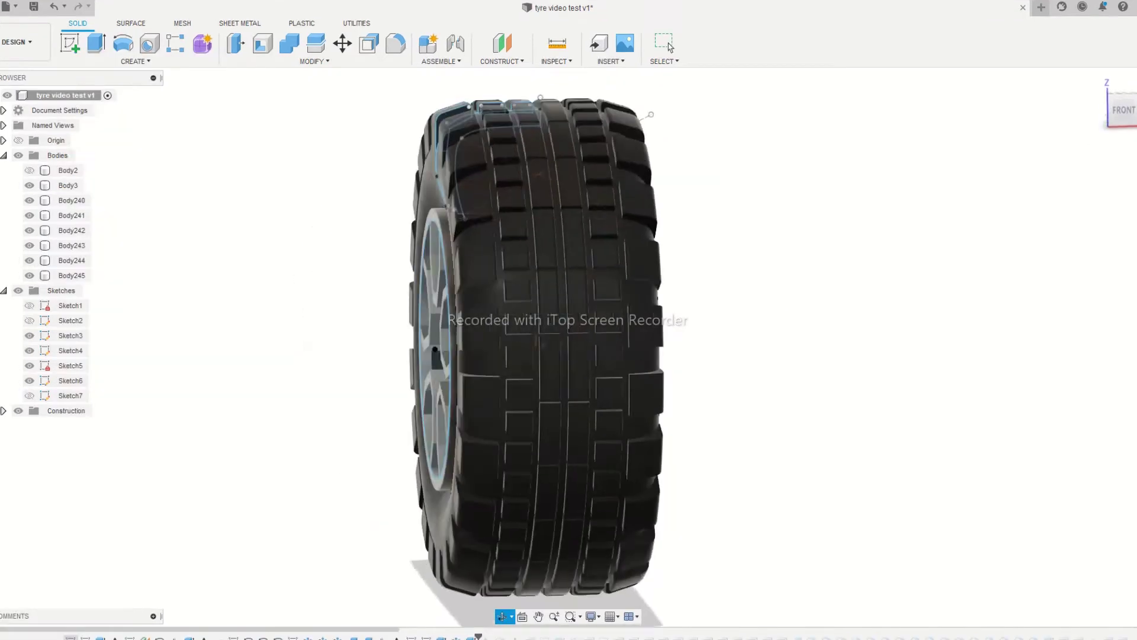
# Step: Start a circular pattern for the features of the wheel rim
pyautogui.keyDown('shift'); pyautogui.moveTo(543, 344); pyautogui.dragTo(599, 366, button='middle'); pyautogui.keyUp('shift')
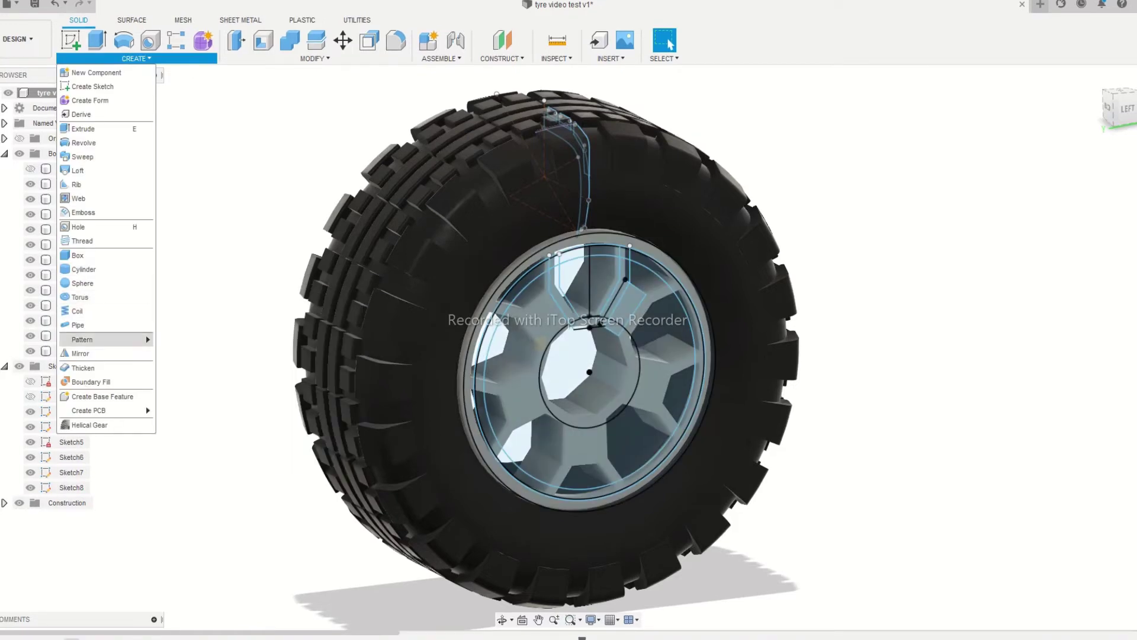
pyautogui.moveTo(107, 339)
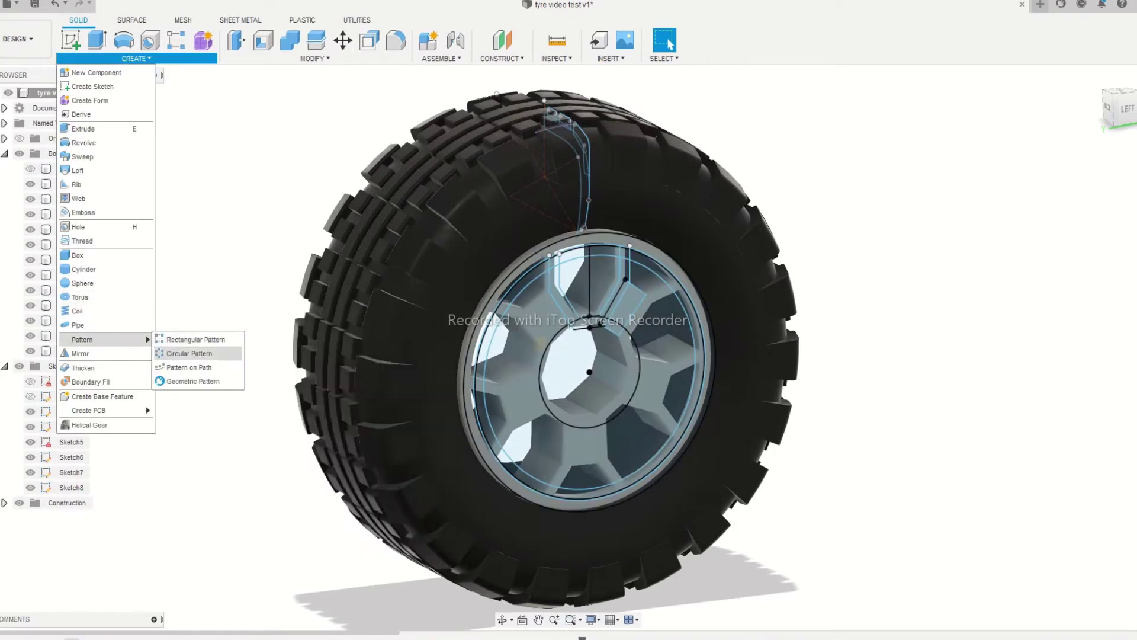
pyautogui.click(195, 353)
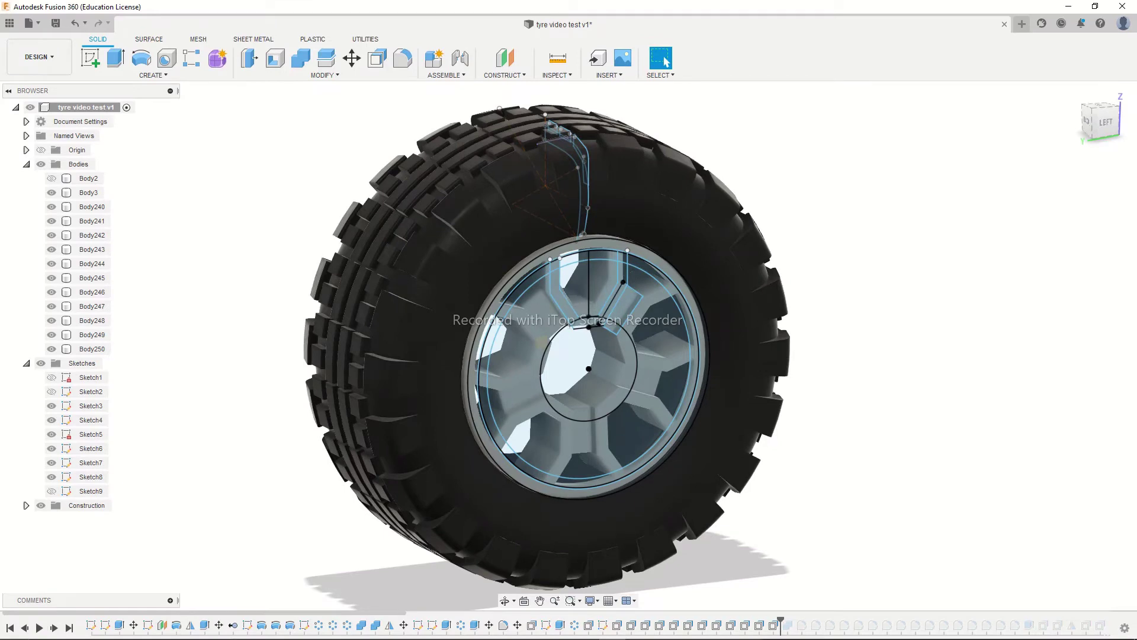
# Step: Advance the design history by two features and inspect the spokes and hub of the rim
pyautogui.click(53, 628)
pyautogui.click(53, 627)
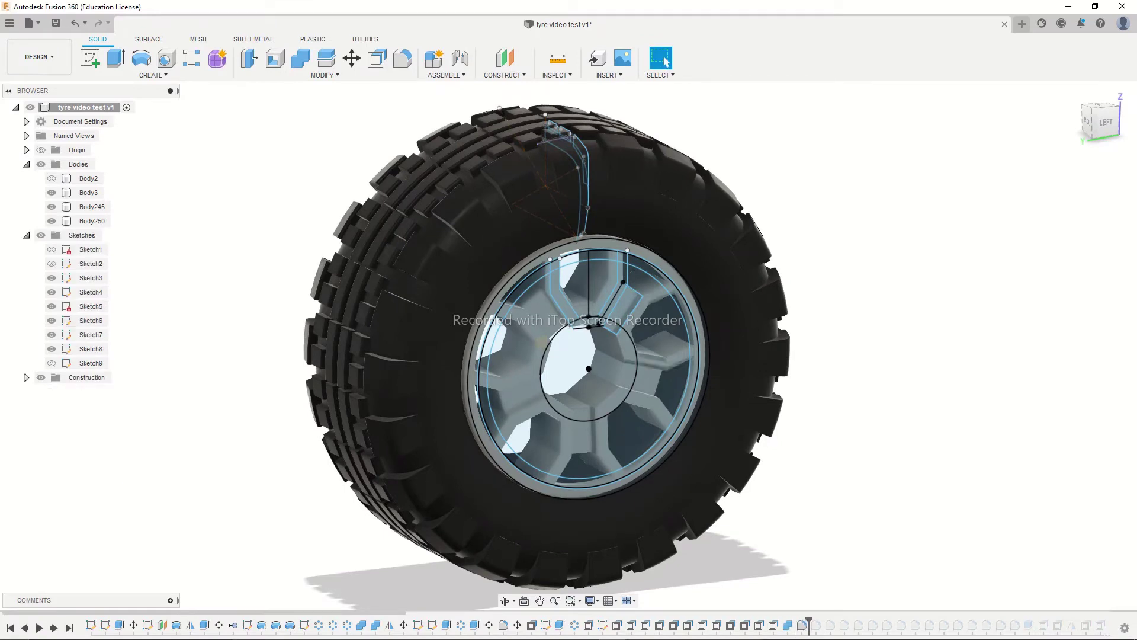
pyautogui.scroll(4, 754, 430)
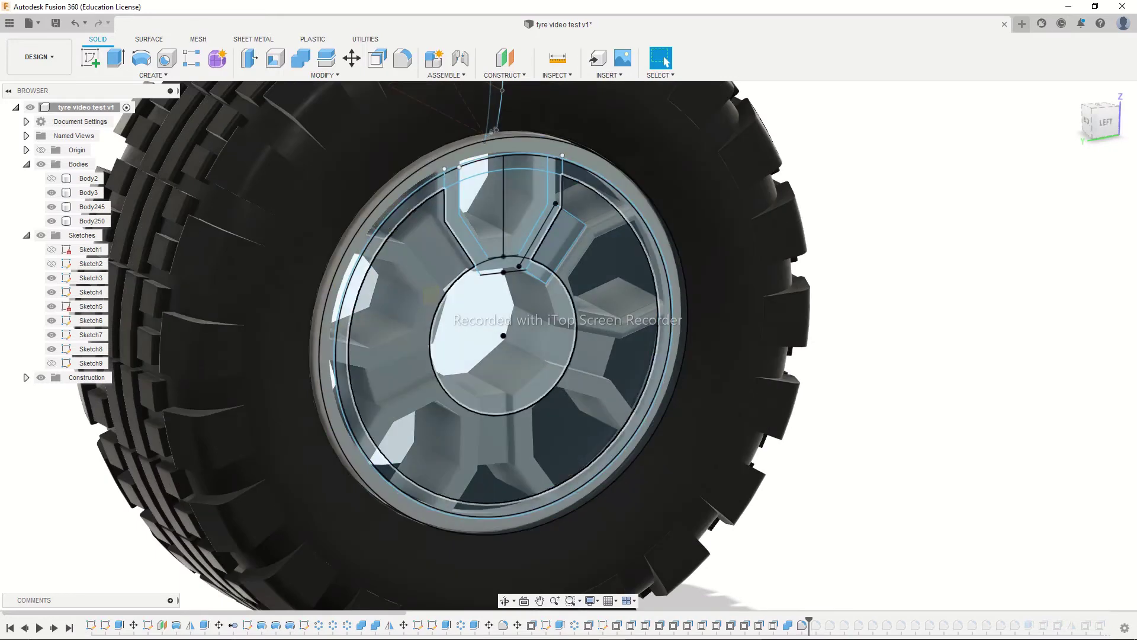
pyautogui.moveTo(431, 295)
pyautogui.keyDown('shift'); pyautogui.mouseDown(button='middle')
pyautogui.moveTo(490, 376)
pyautogui.moveTo(613, 338)
pyautogui.moveTo(560, 374)
pyautogui.moveTo(457, 331)
pyautogui.moveTo(426, 306)
pyautogui.mouseUp(button='middle'); pyautogui.keyUp('shift')
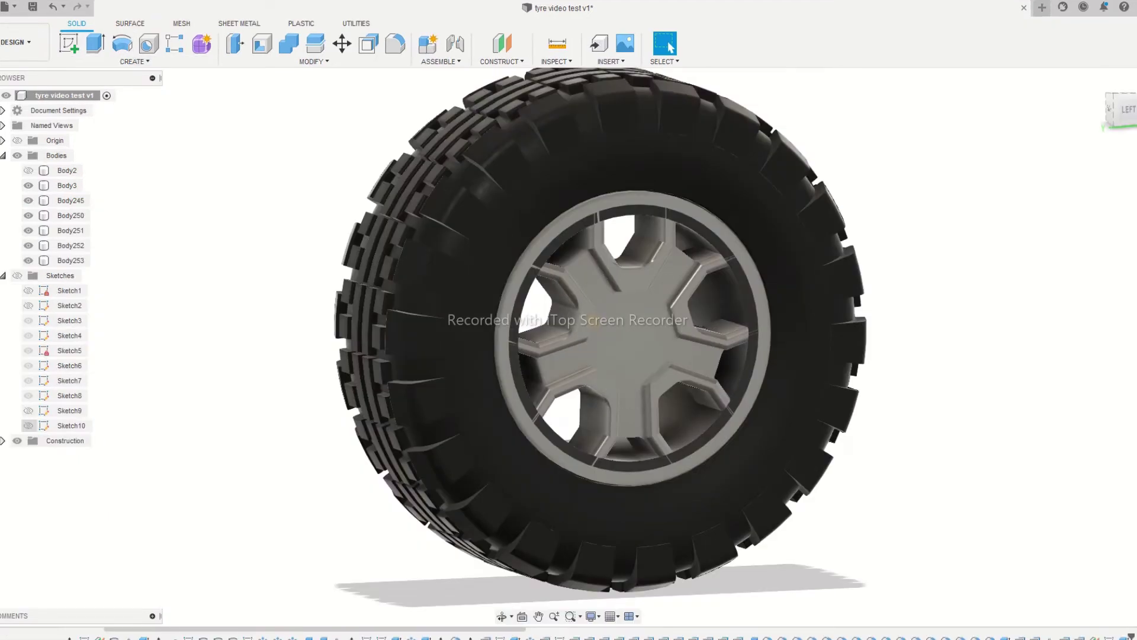
# Step: Turn on the visibility of the sketches and hide Sketch3 through Sketch7
pyautogui.click(17, 275)
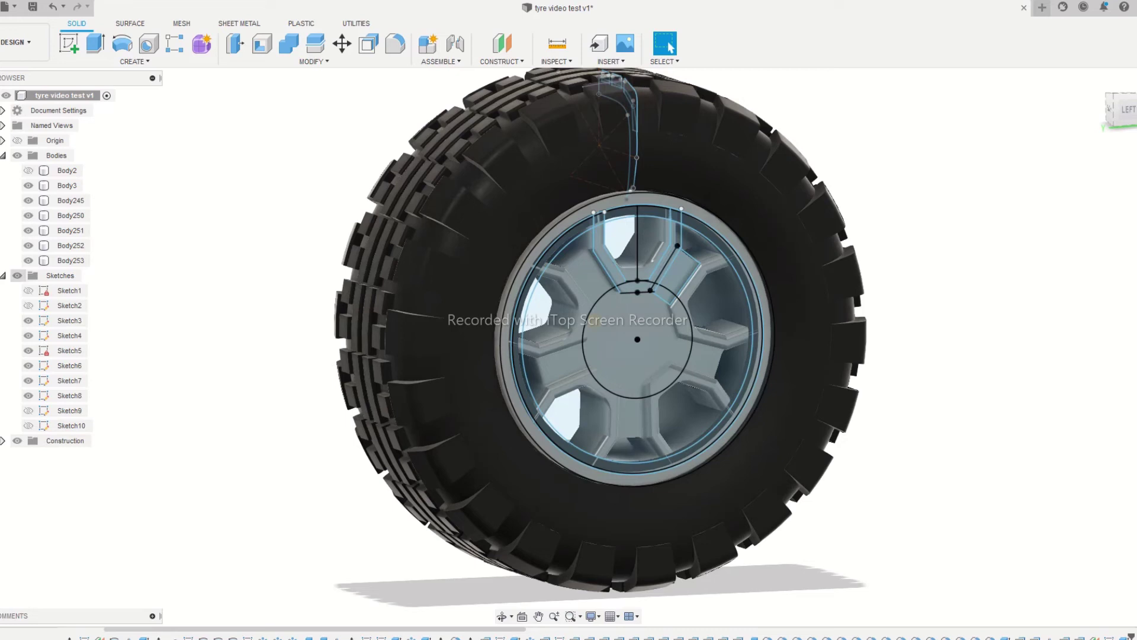
pyautogui.click(47, 381)
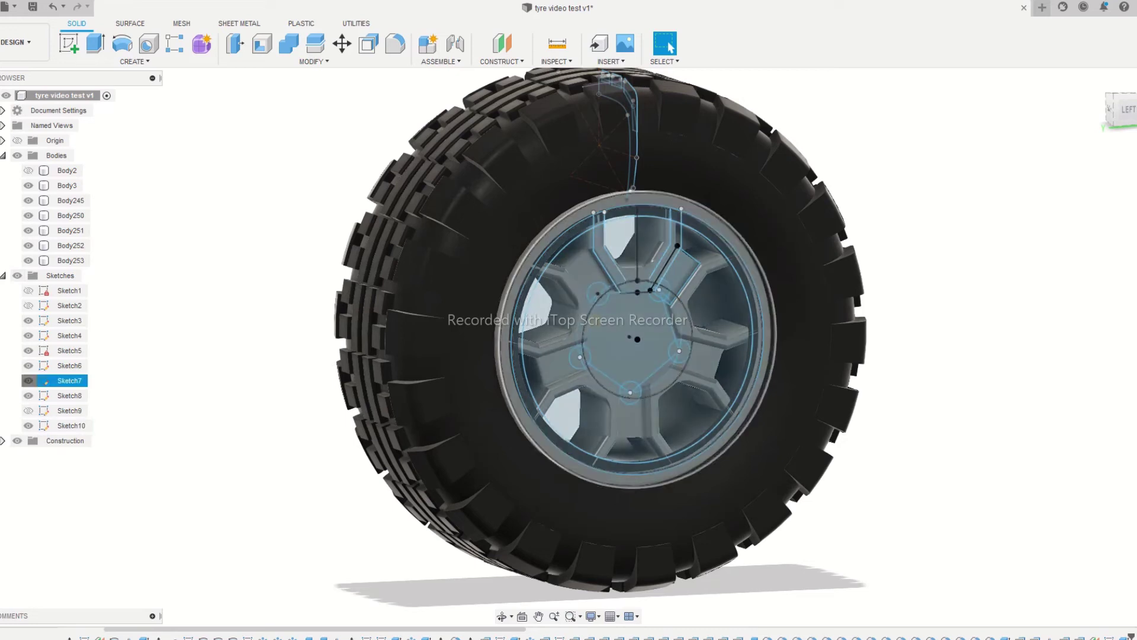
pyautogui.click(28, 381)
pyautogui.click(29, 366)
pyautogui.click(28, 351)
pyautogui.click(28, 336)
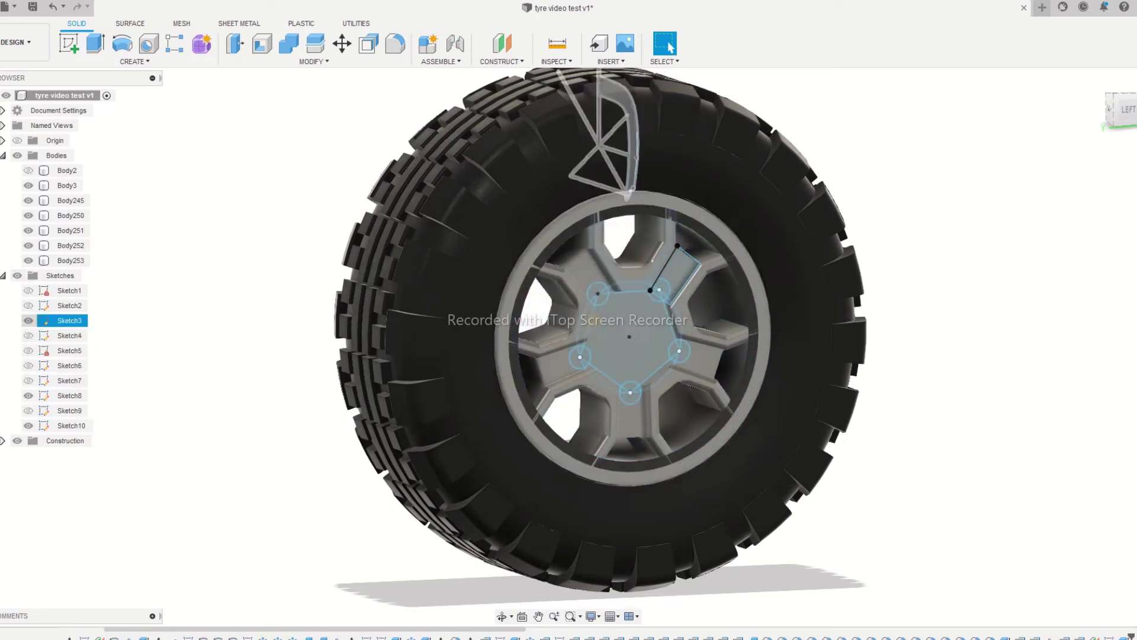
pyautogui.click(28, 320)
pyautogui.keyDown('shift'); pyautogui.moveTo(593, 278); pyautogui.dragTo(626, 303, button='middle'); pyautogui.keyUp('shift')
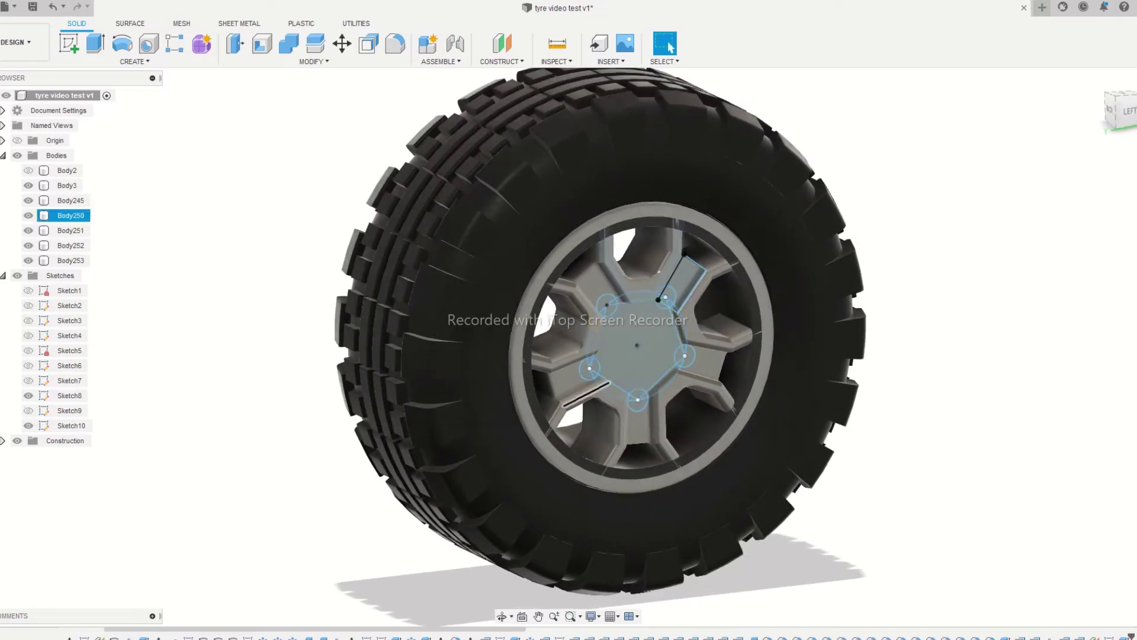
pyautogui.press('Escape')
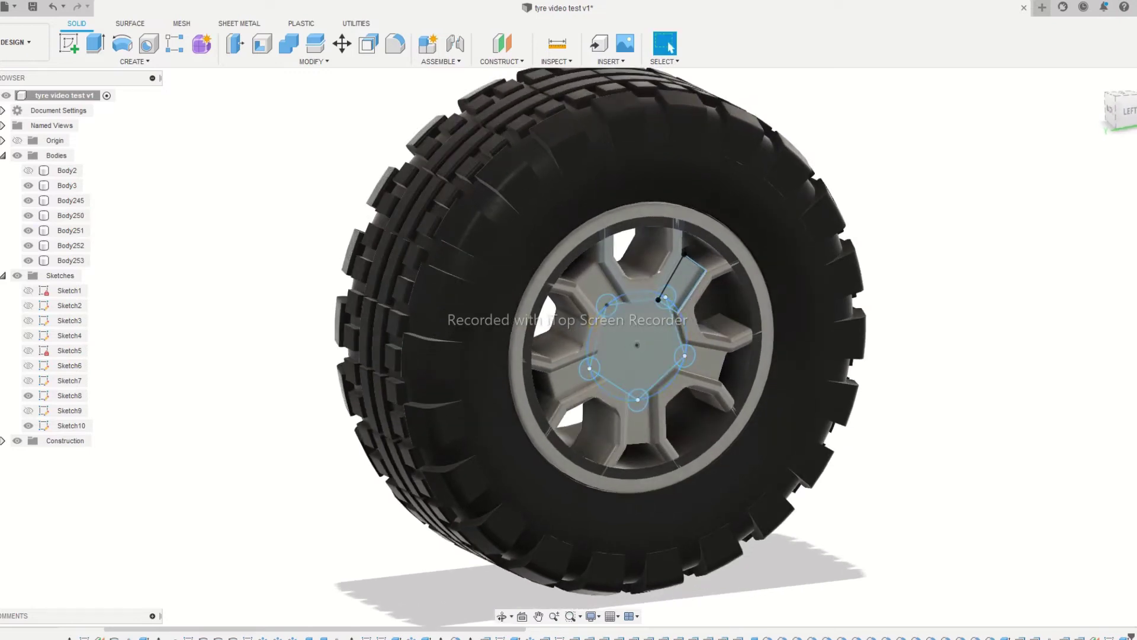
# Step: Advance the design history to the five round lug holes cut around the hub of the rim
pyautogui.click(134, 61)
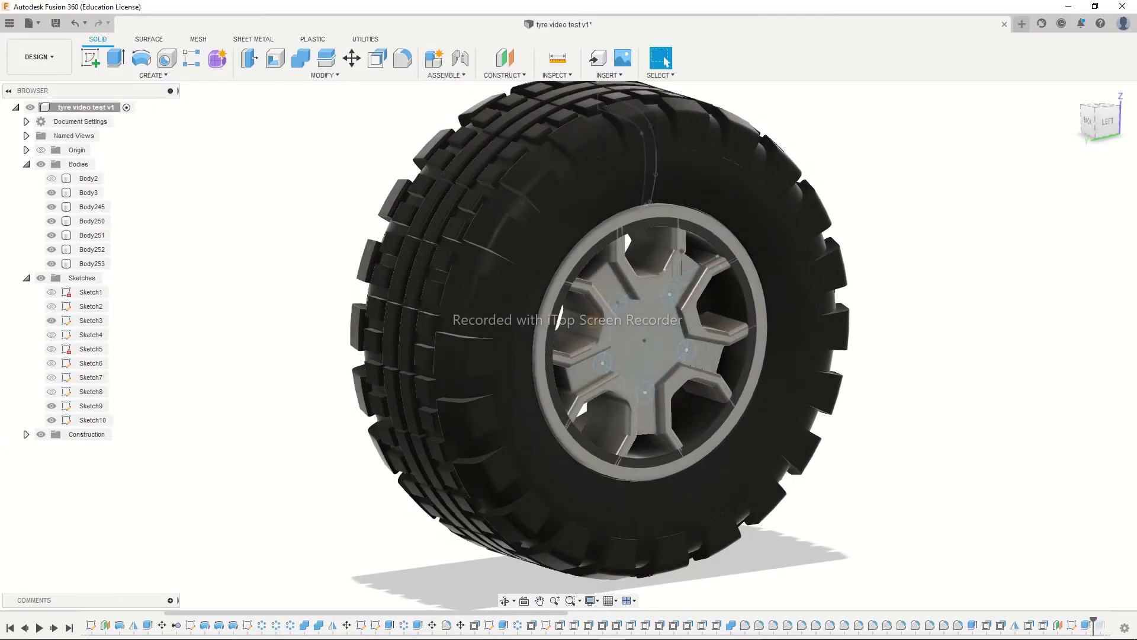
pyautogui.click(54, 628)
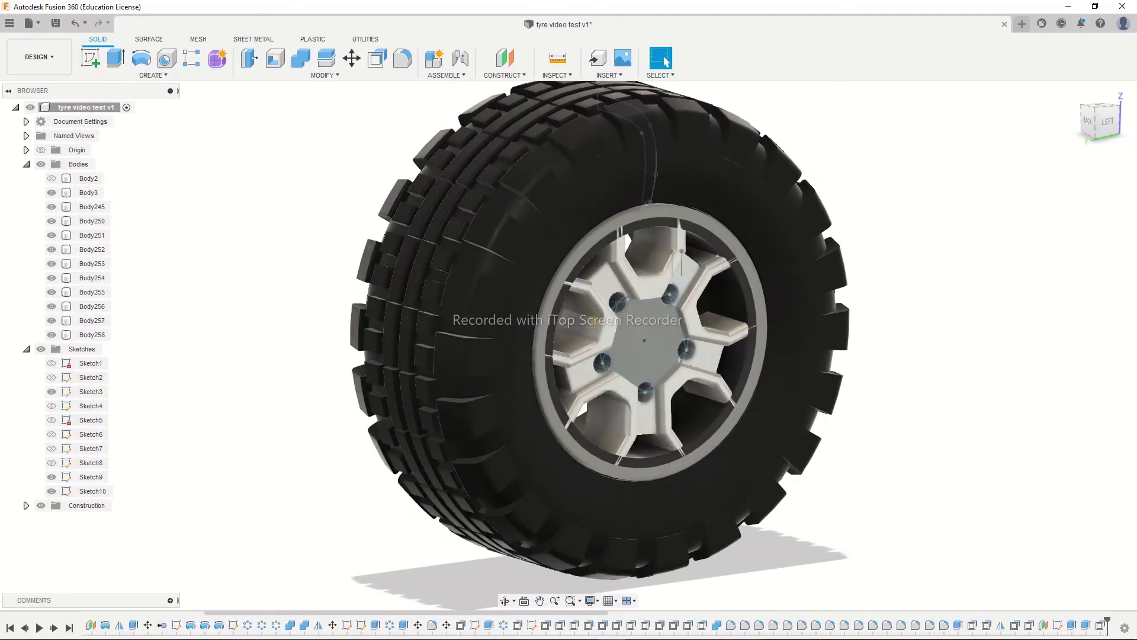
# Step: Advance the design history through the sketch and disc body behind the spokes, viewed from the wheel's rear, and show Sketch11
pyautogui.keyDown('shift'); pyautogui.moveTo(355, 350); pyautogui.dragTo(267, 338, button='middle'); pyautogui.keyUp('shift')
pyautogui.click(672, 43)
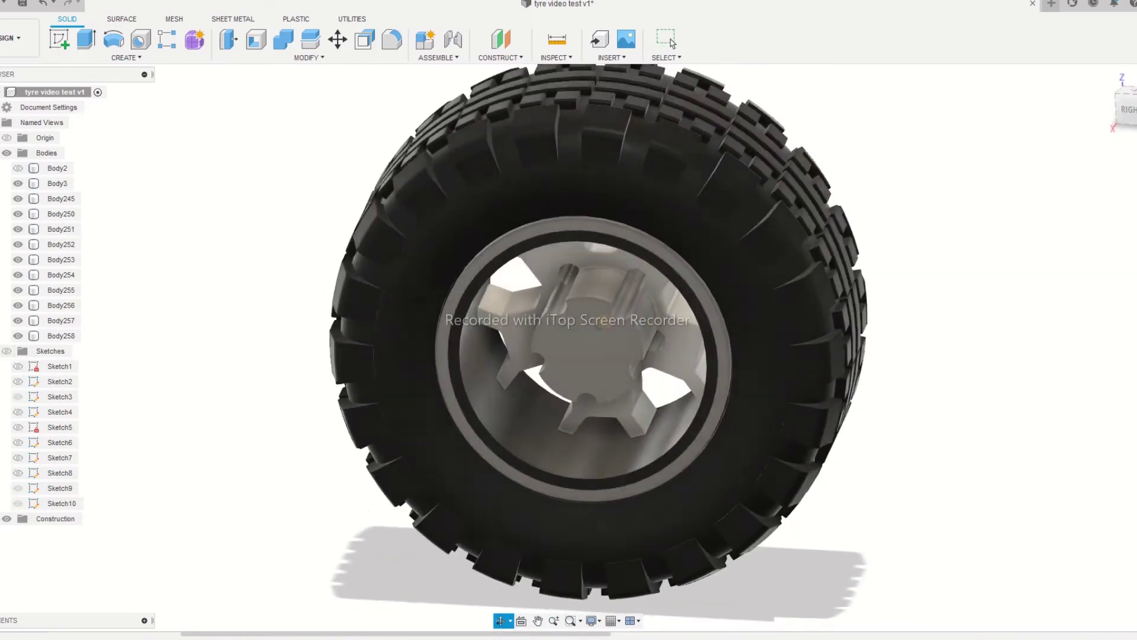
pyautogui.click(673, 43)
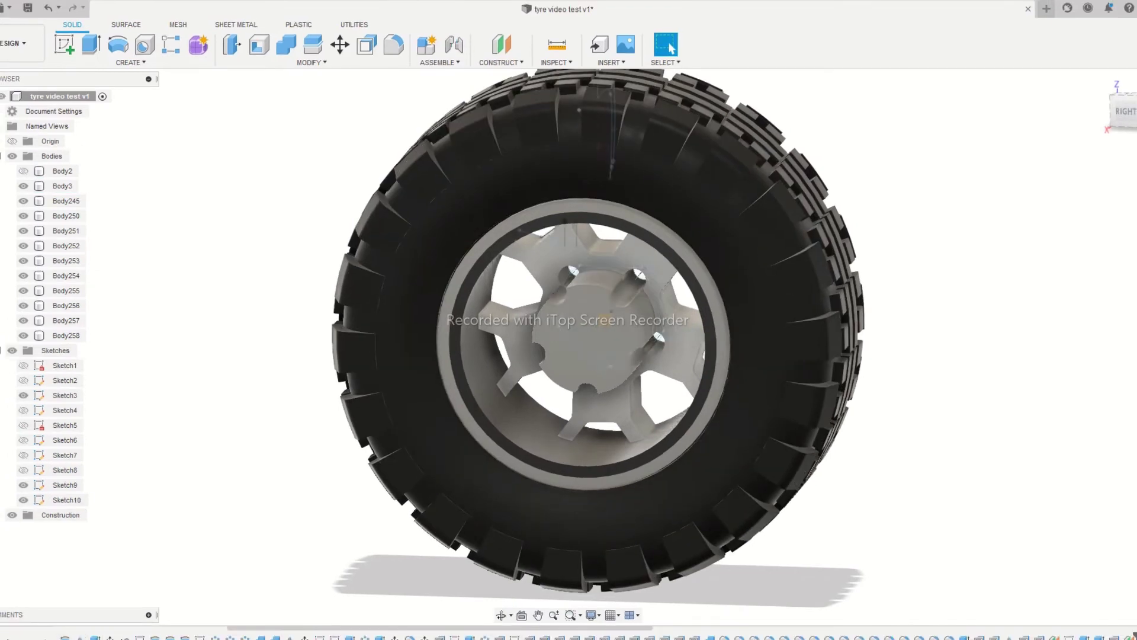
pyautogui.click(672, 46)
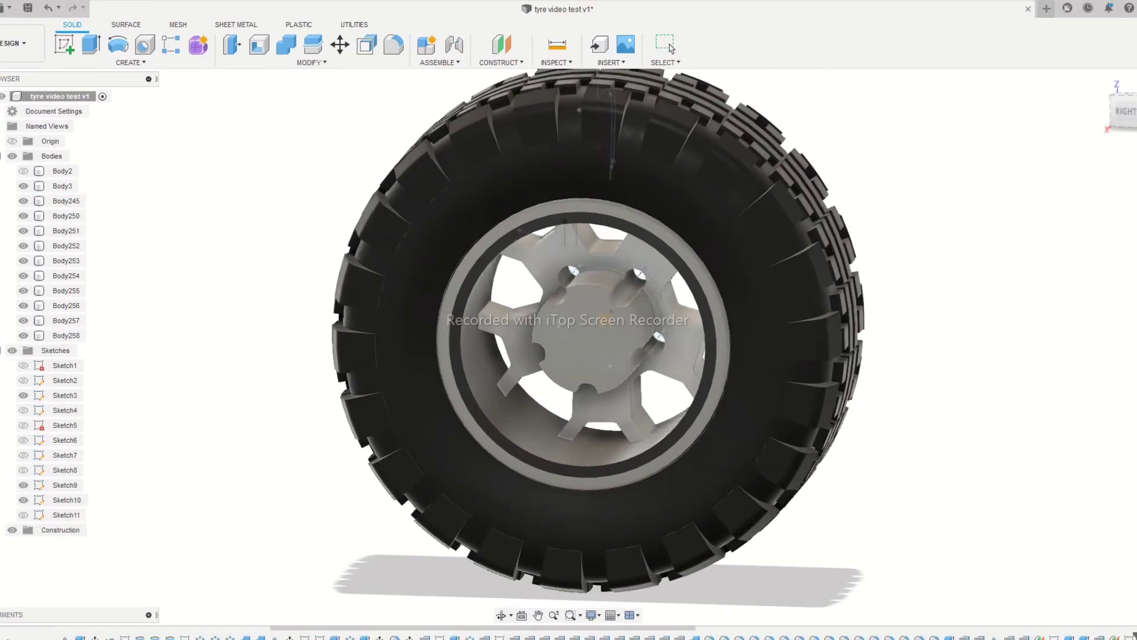
pyautogui.click(672, 47)
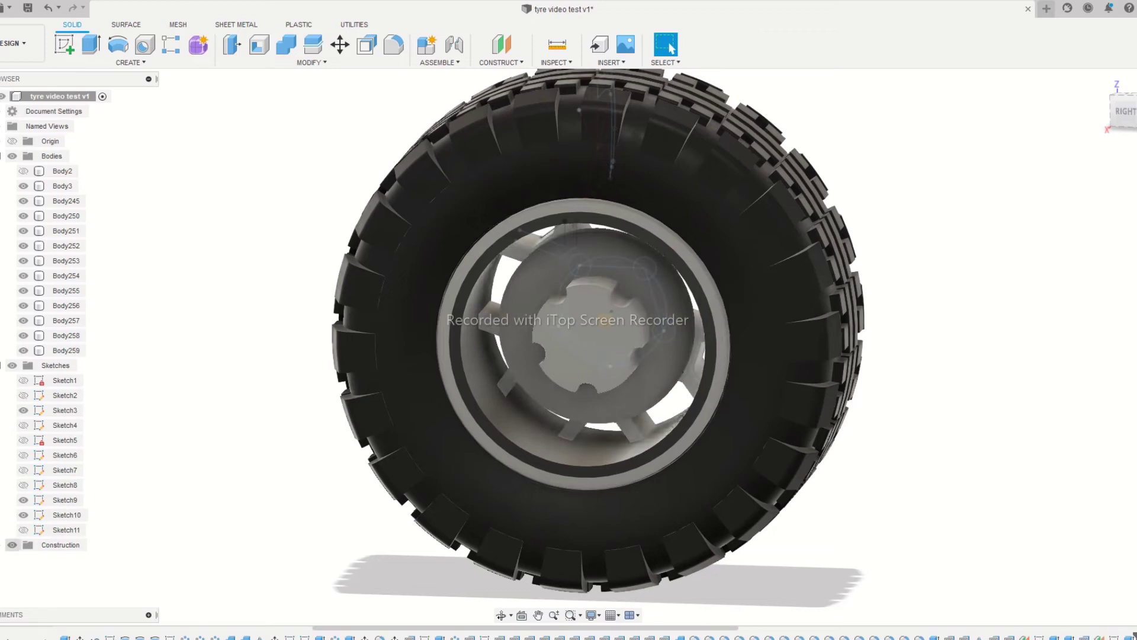
pyautogui.click(24, 530)
# Step: Advance the design history at the dark centre cap and inspect its circular recess between the lug holes up close
pyautogui.keyDown('shift'); pyautogui.moveTo(415, 379); pyautogui.dragTo(551, 344, button='middle'); pyautogui.keyUp('shift')
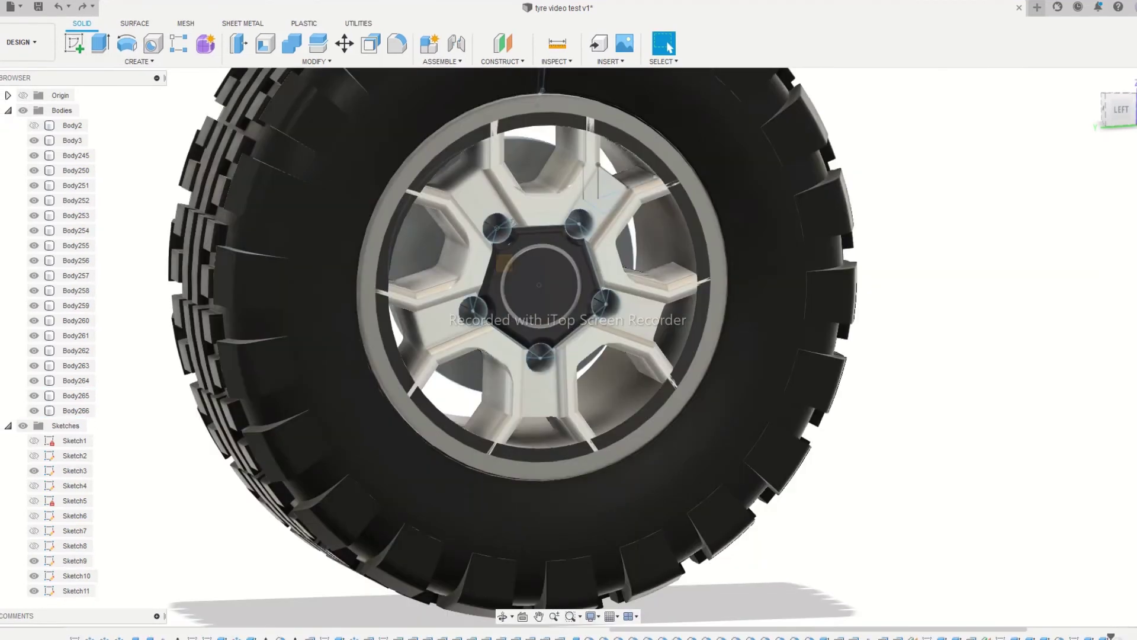
pyautogui.hotkey('ctrl', 'y')
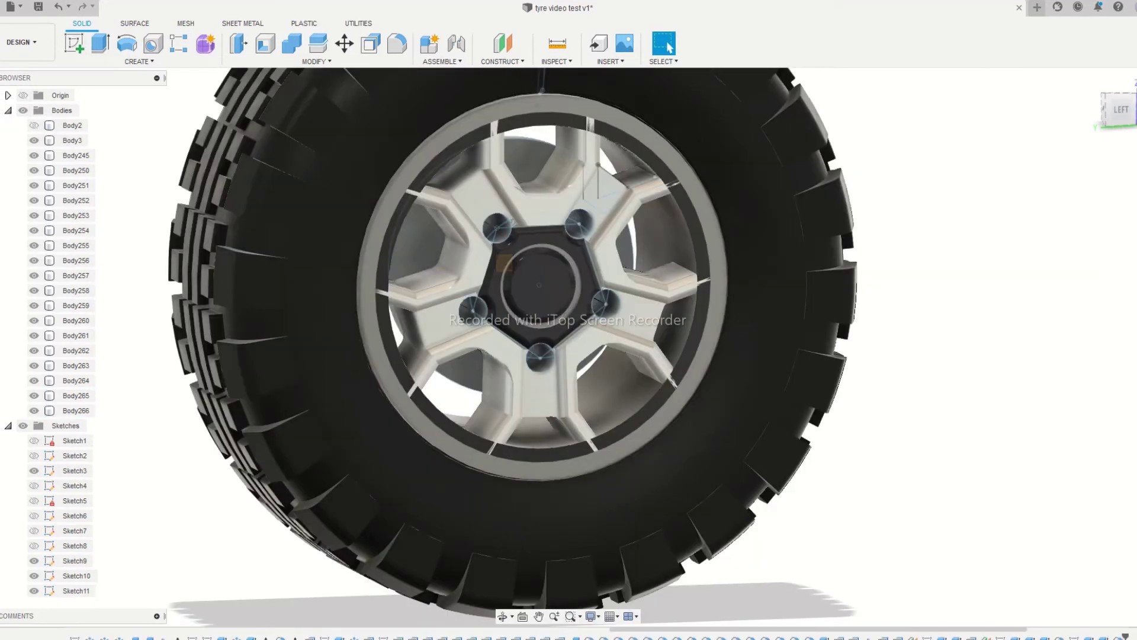
pyautogui.scroll(3, 519, 259)
pyautogui.scroll(2, 548, 296)
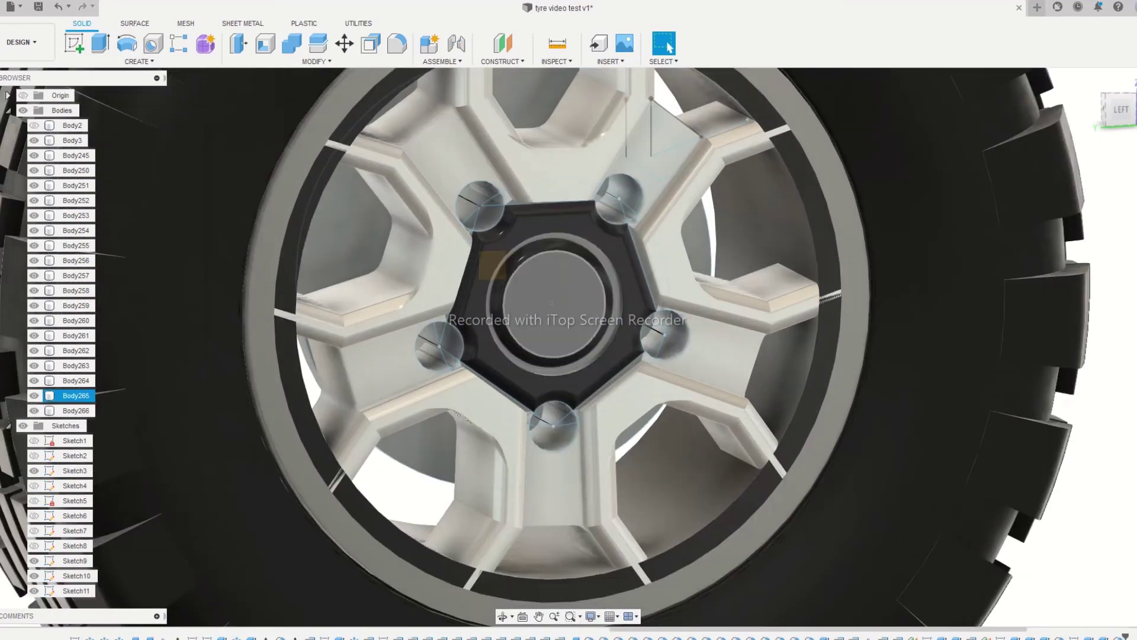